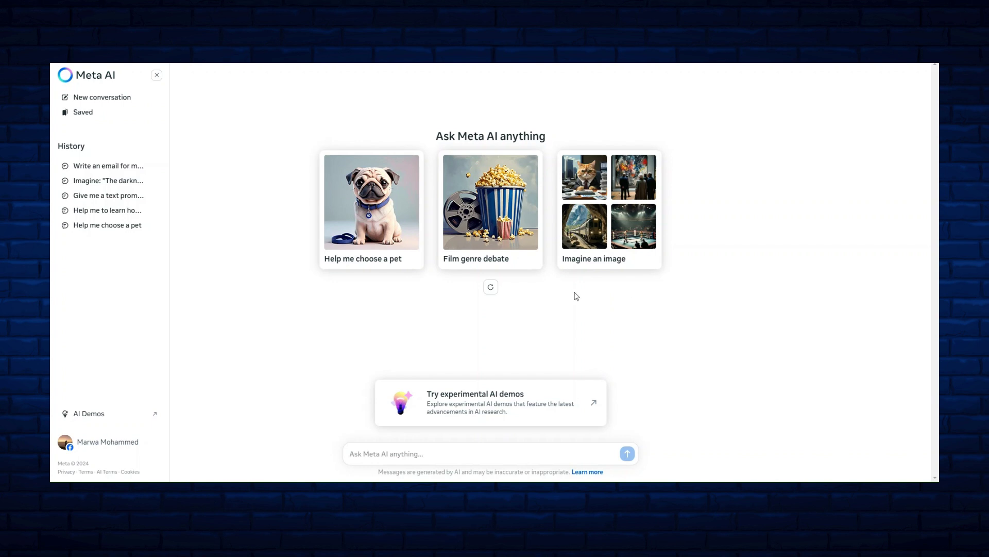
Submit the prompt "قم بكتابة بوست عن اهمية نماذج الذكاء الاصطناعي في صناعة المحتوى" to request an Arabic post.
click(379, 456)
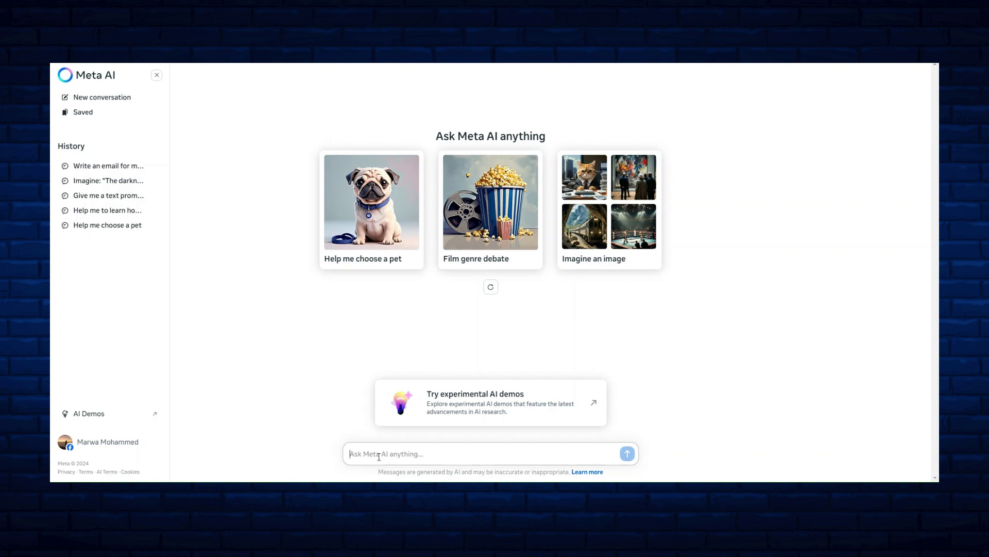
text(قم بكتابة بوست عن اهمية نماذج ا)
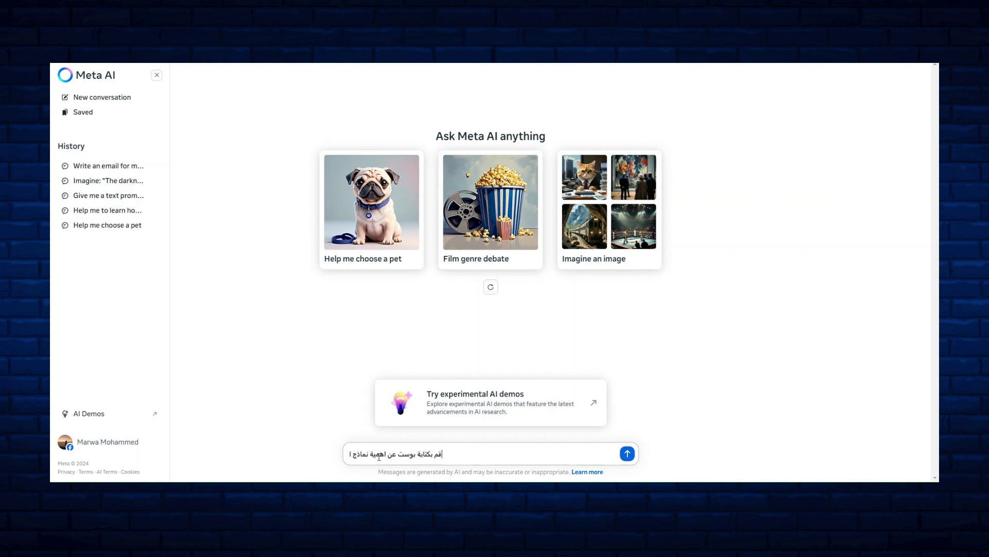
text(لذكاء الاص)
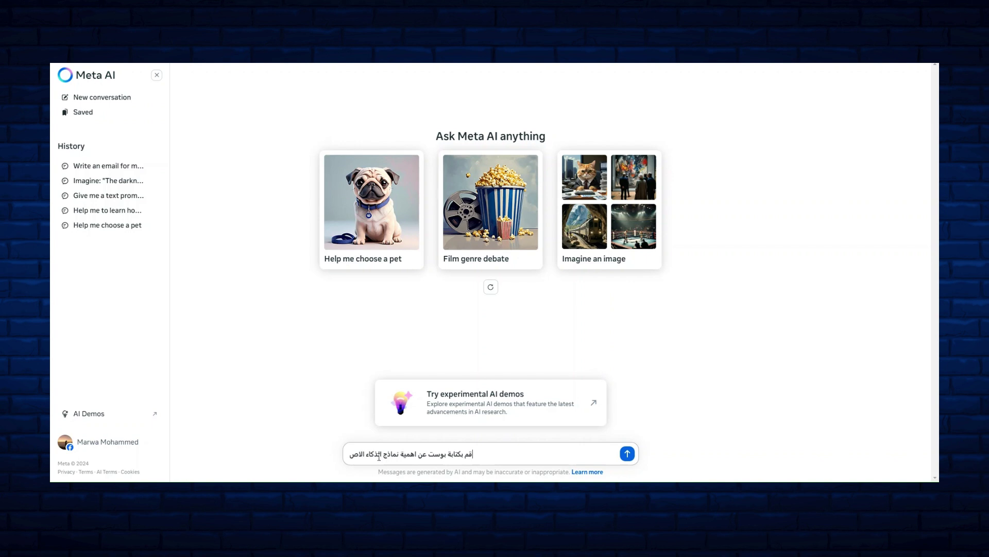
text(طناعي في )
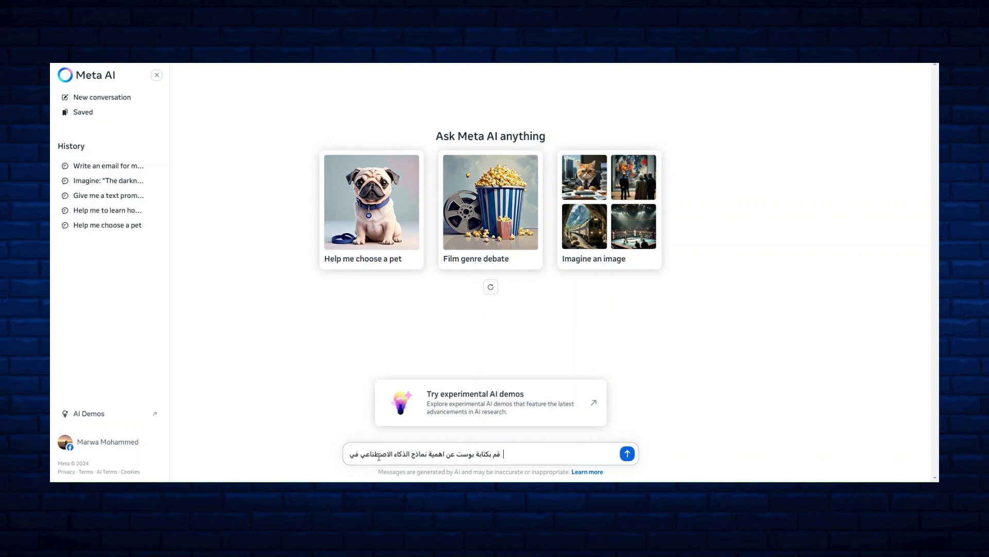
text(صناعة ال)
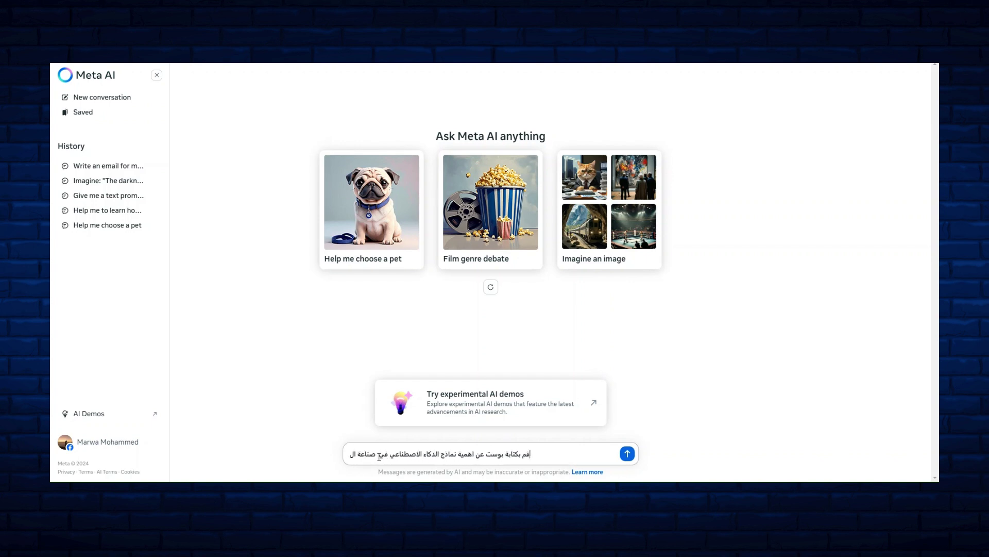
text(محتوى)
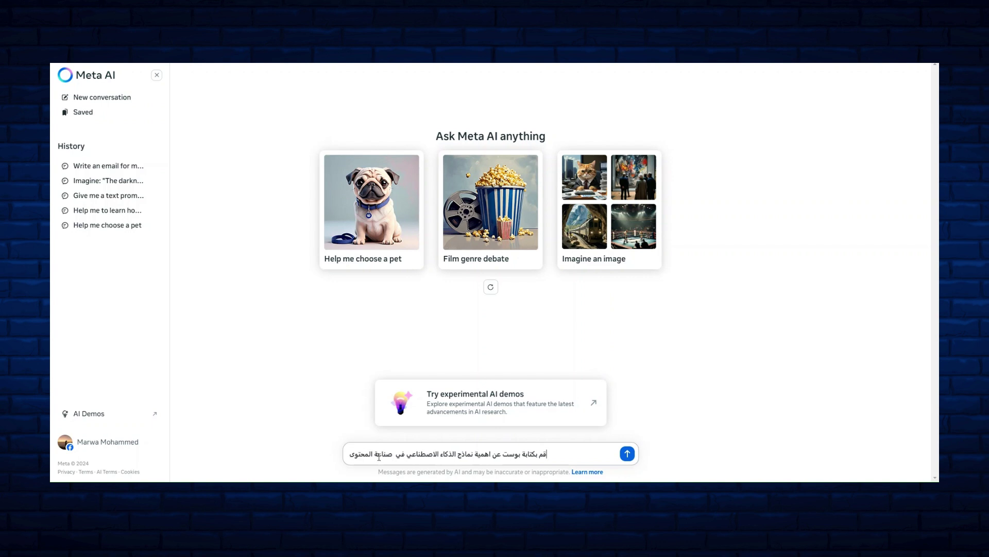
key(Return)
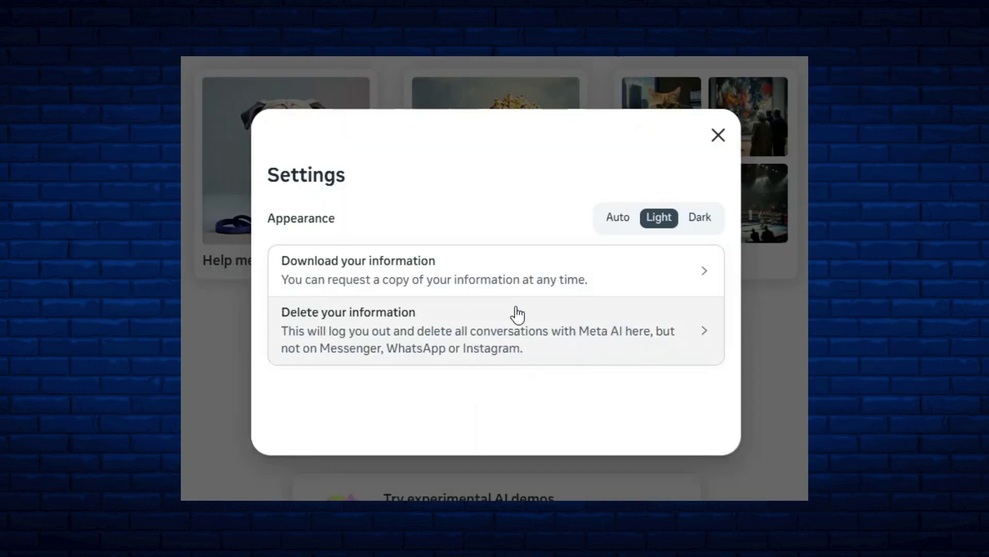
Try the Auto appearance, restore the Light appearance, and close the settings.
click(618, 218)
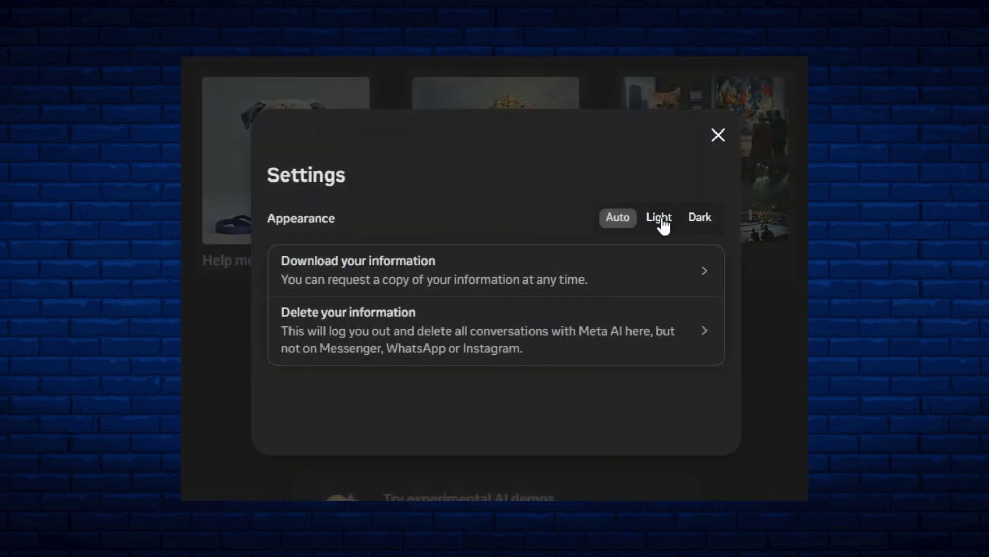
click(659, 217)
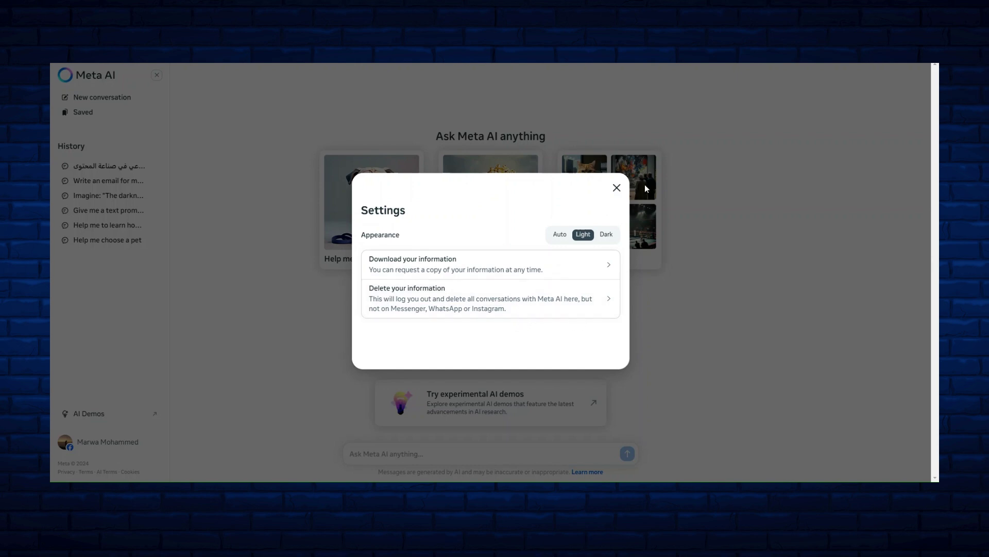
click(617, 188)
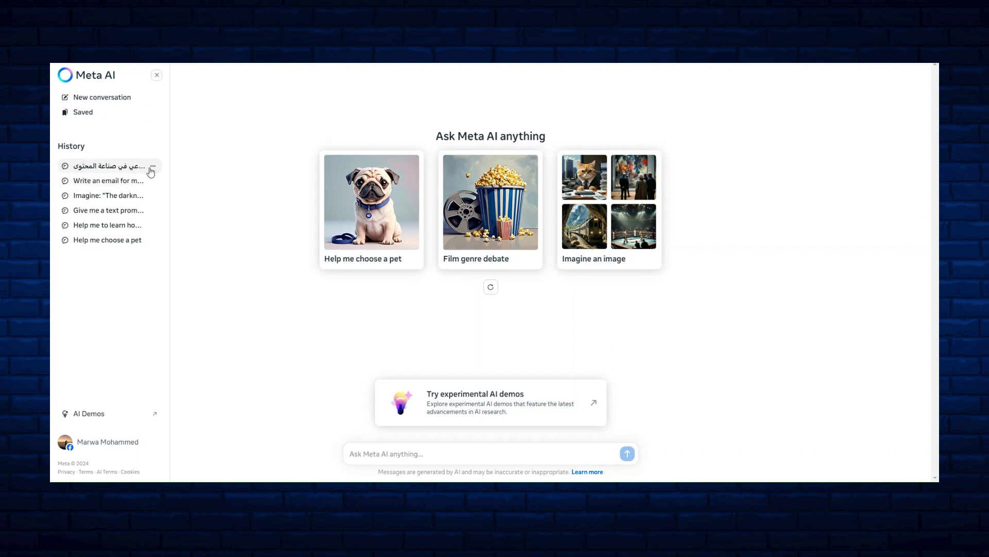
Delete the most recent conversation, the Arabic one about content creation, from the history.
click(152, 169)
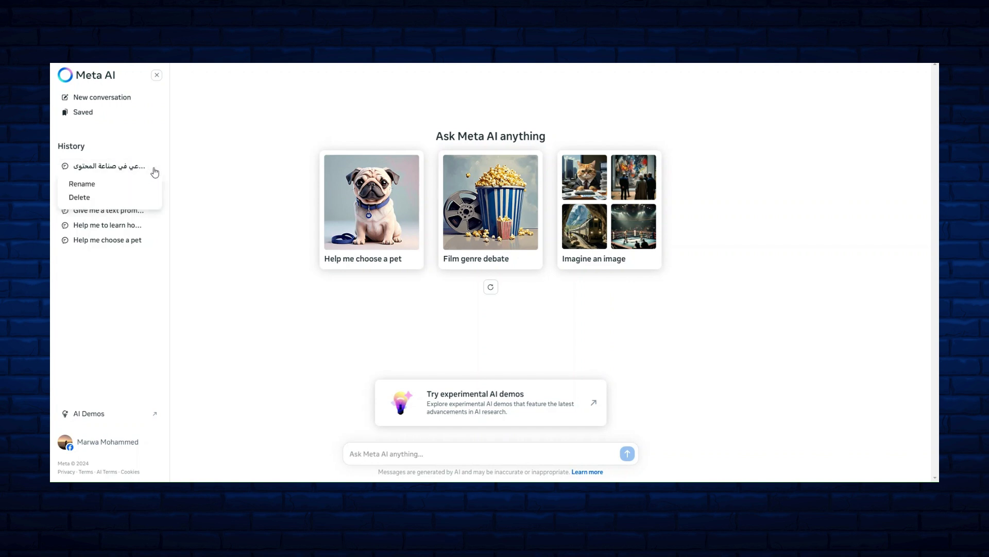
click(133, 197)
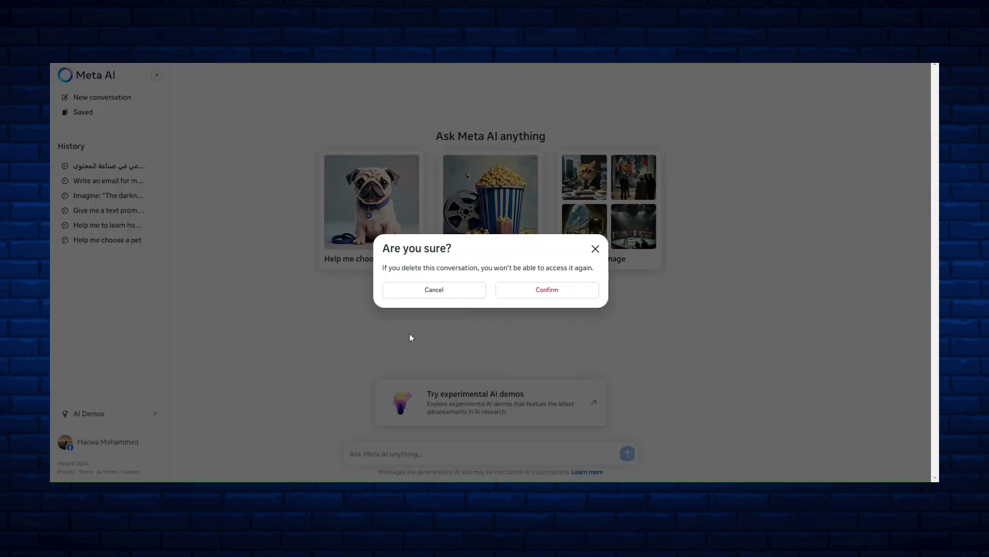
click(548, 290)
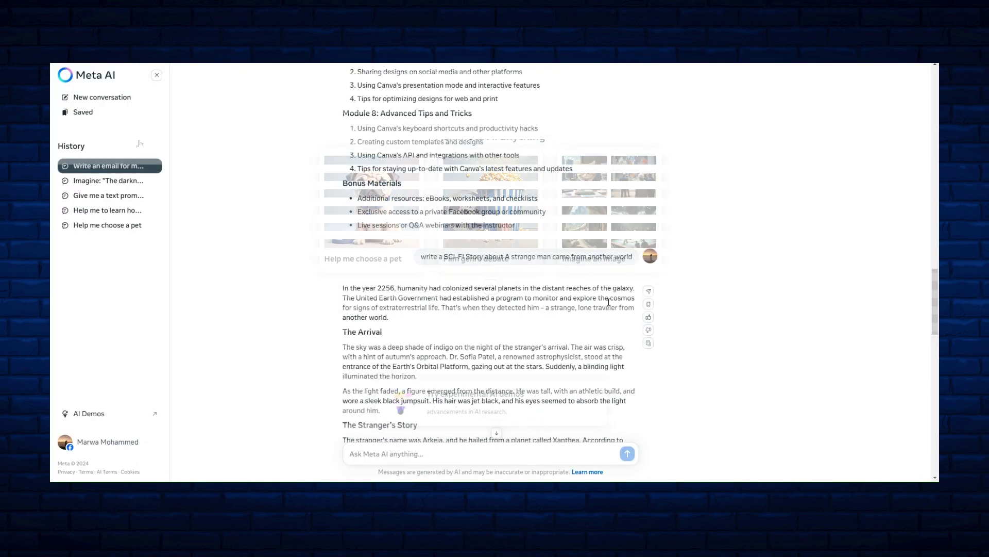
Save the response with the step-by-step video editing learning plan and view the saved items.
scroll(619, 307, up, 15)
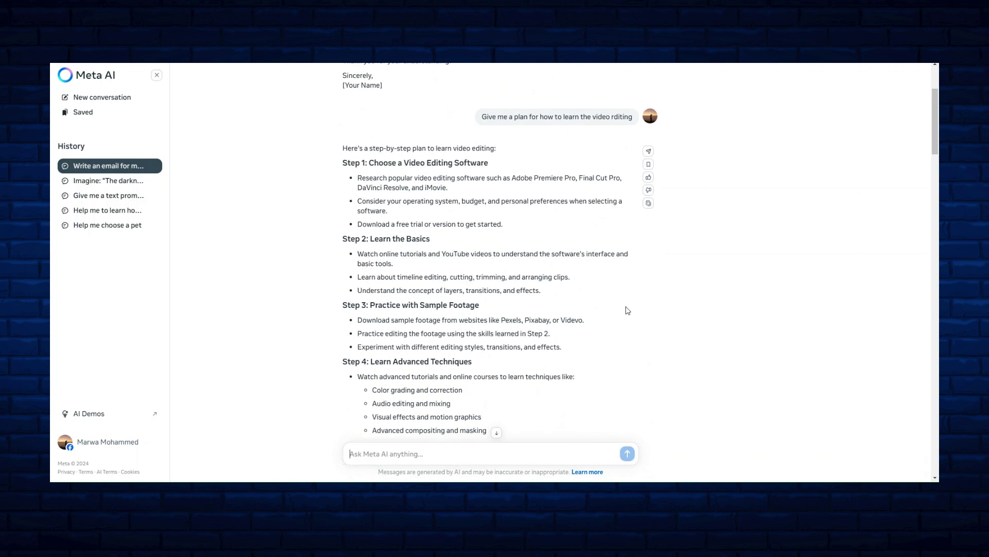
click(649, 167)
click(85, 114)
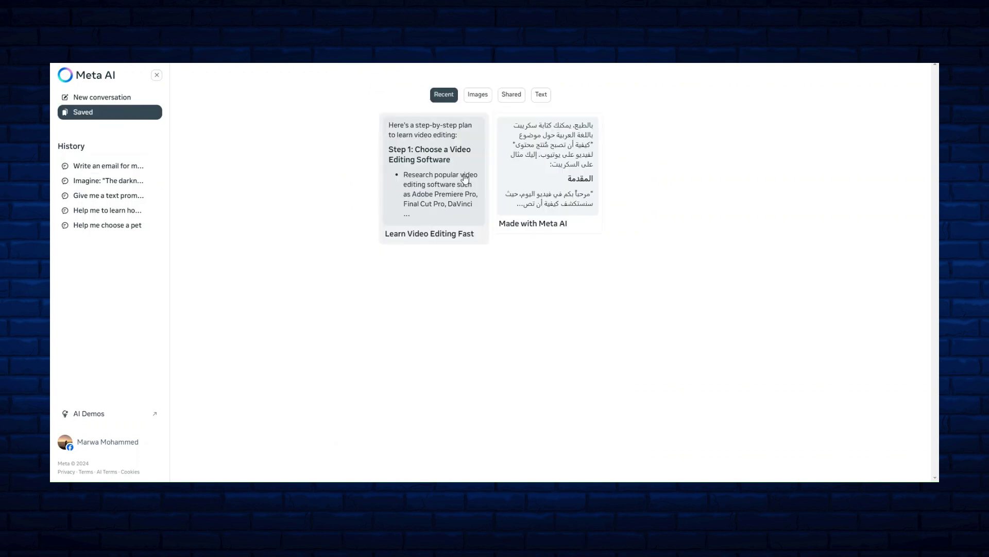
Start a new conversation, look through the suggested image ideas, and close the image gallery.
click(125, 97)
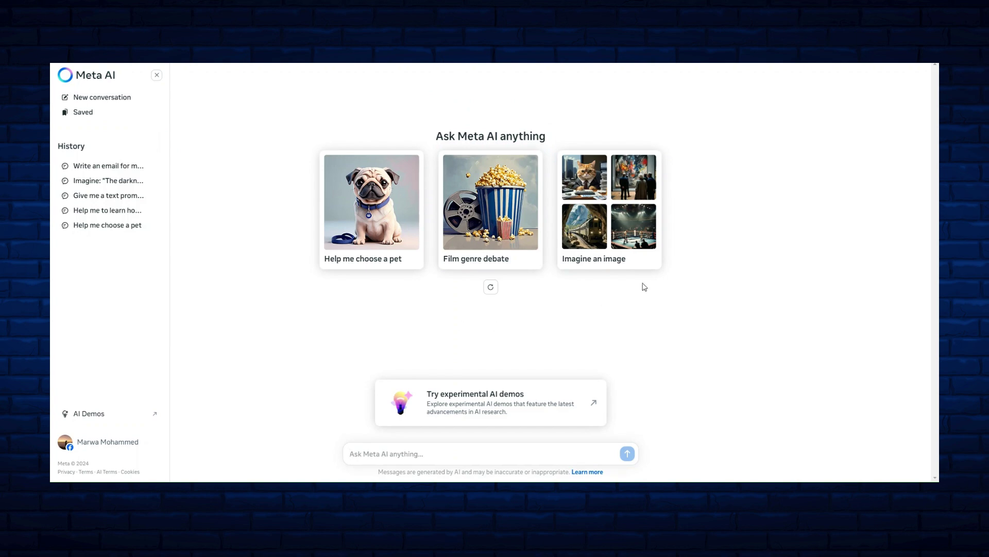
click(611, 240)
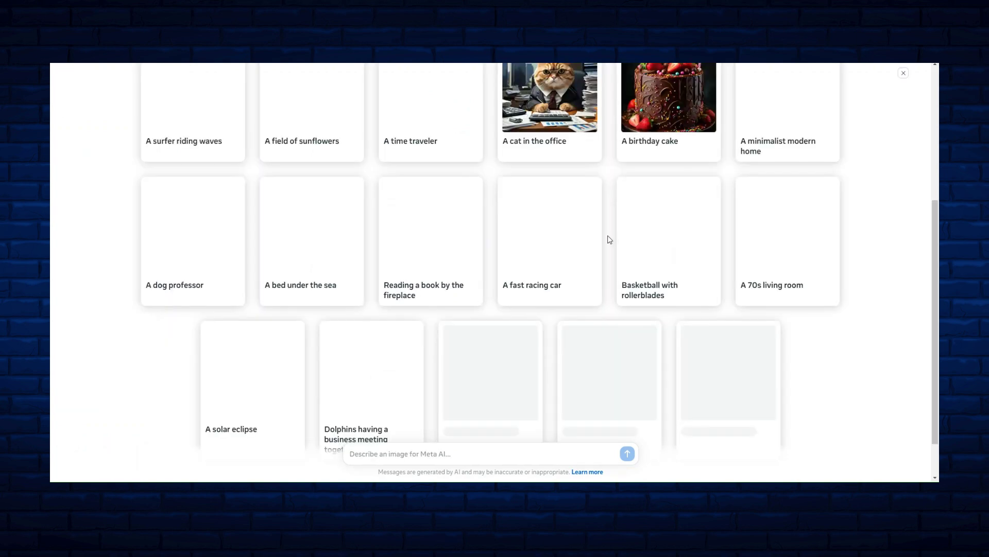
scroll(470, 329, up, 5)
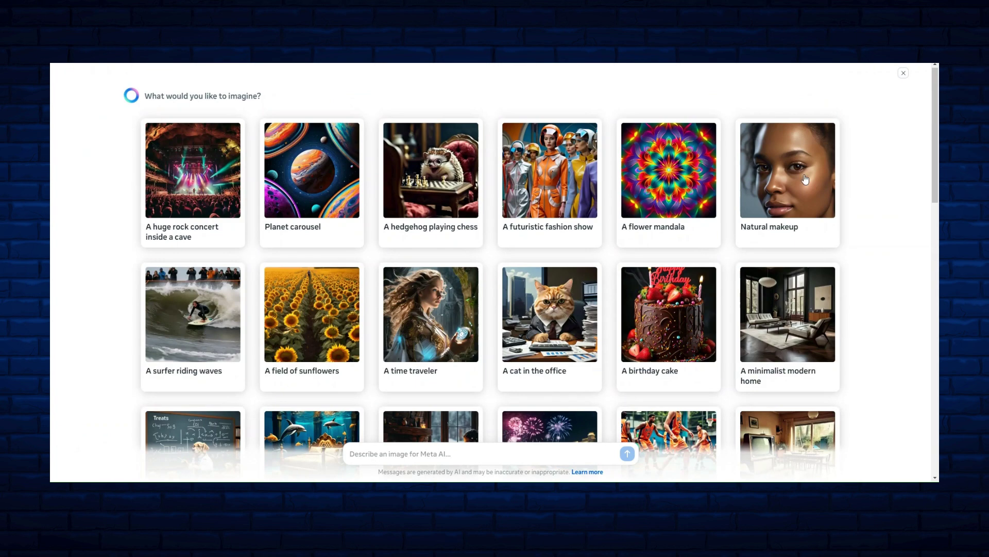
click(903, 73)
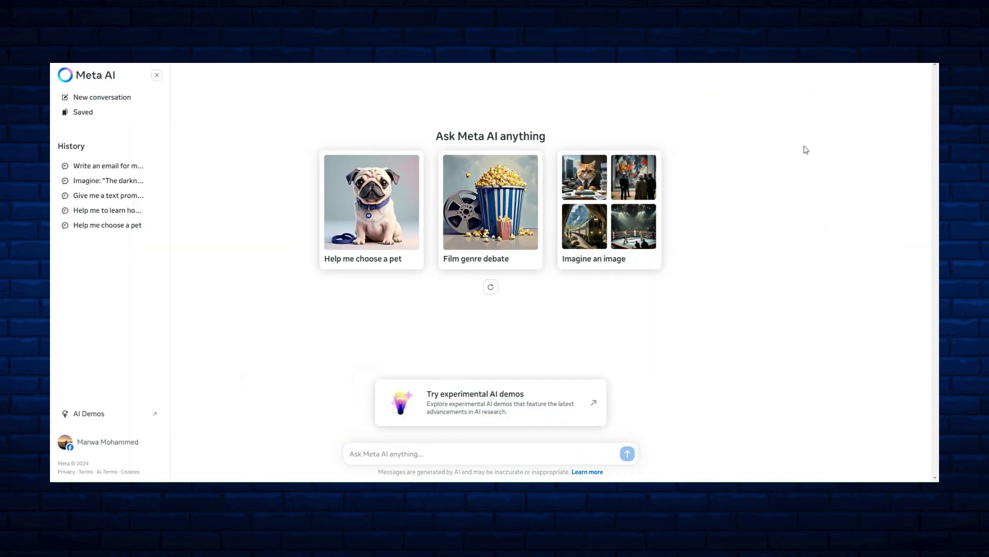
Submit the prompt "Give me a text prompt describe a lion in the forest, make the scene cinematic with warm colors".
click(462, 448)
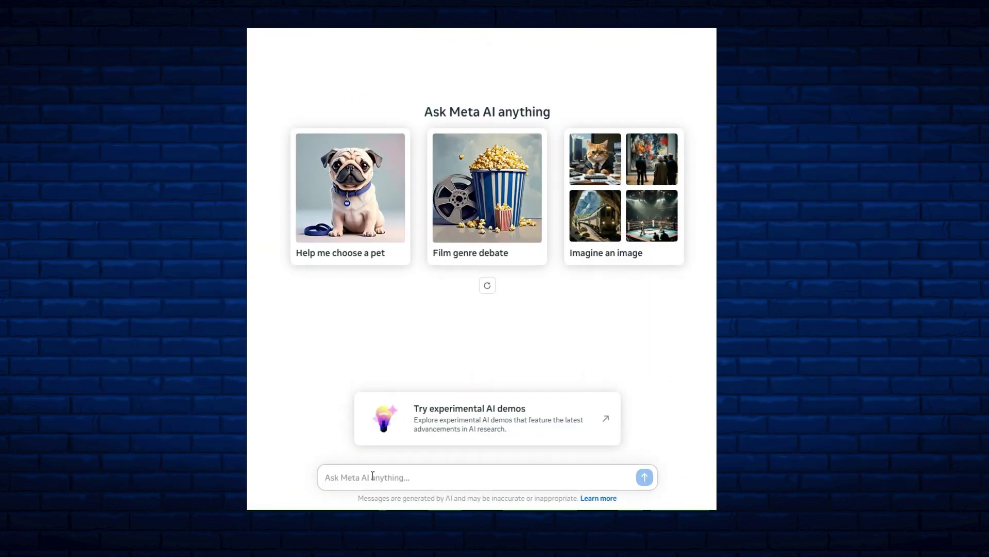
text(Give me a text)
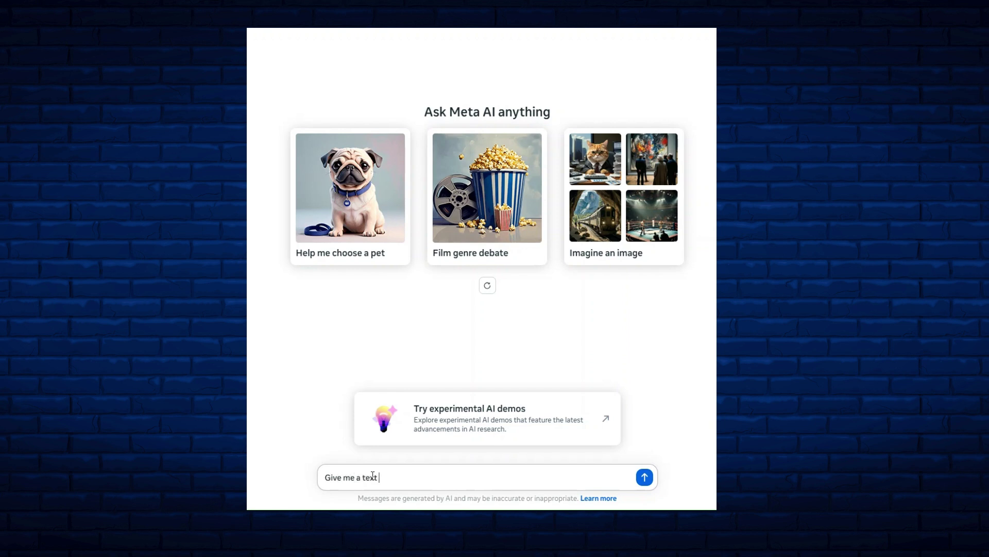
text( prompt describe a lion in the forest, make the scene cinematic with)
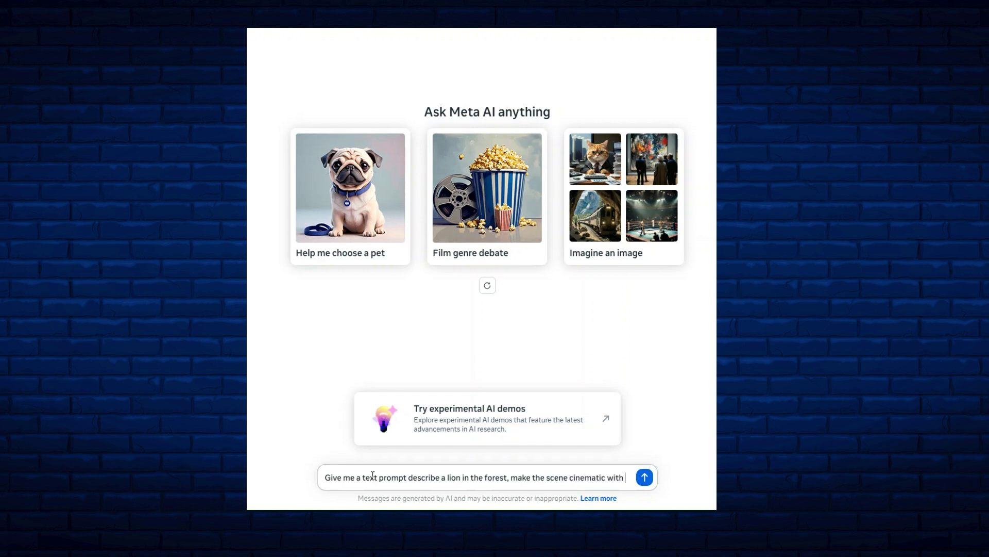
text(warm co)
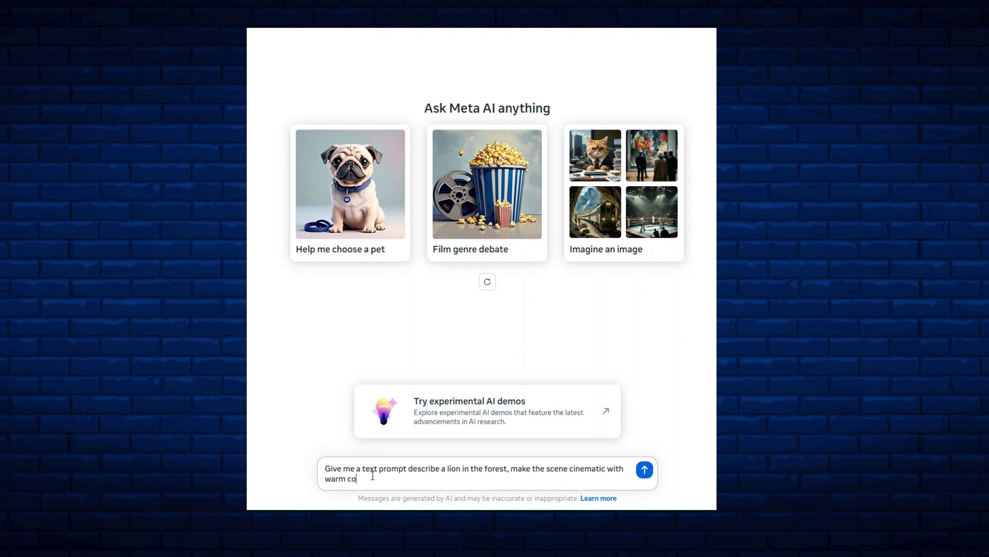
text(lors)
click(644, 470)
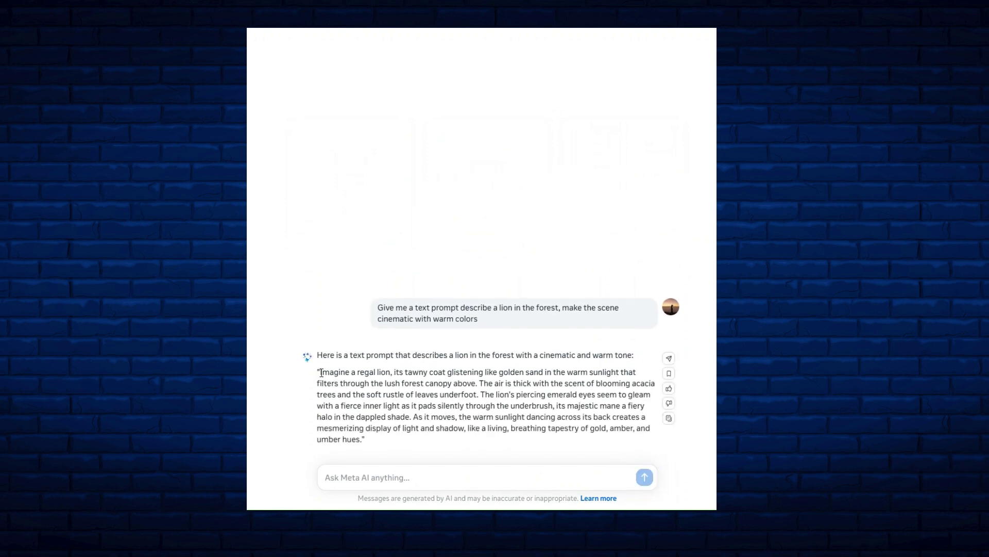
Copy the generated lion description and submit it as the image description in Imagine an image.
drag(326, 371, 363, 440)
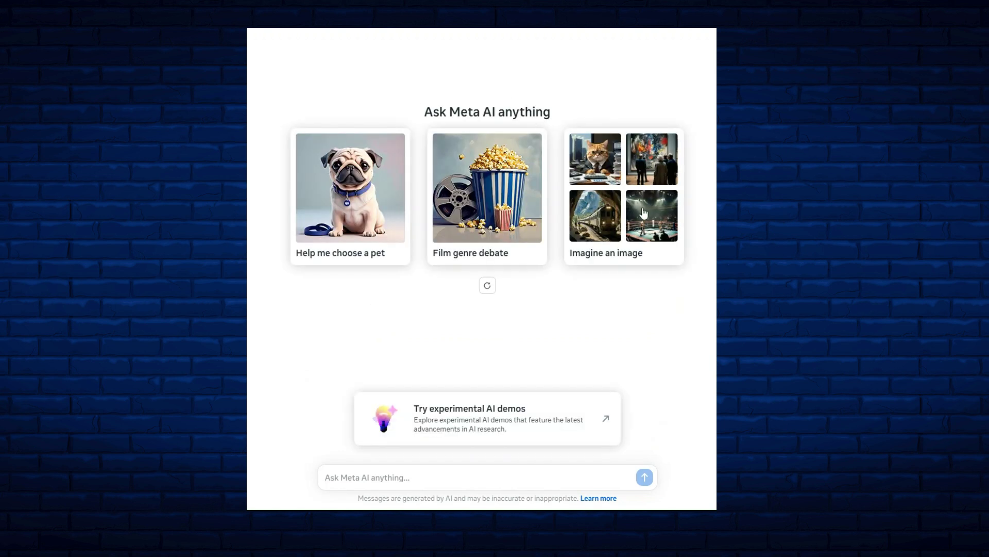
click(608, 222)
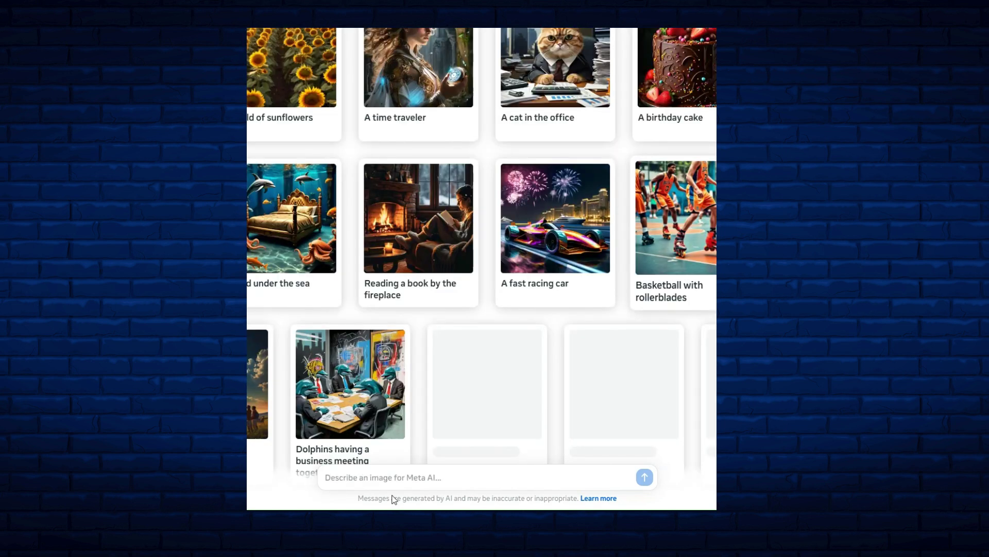
click(438, 478)
key(ctrl+v)
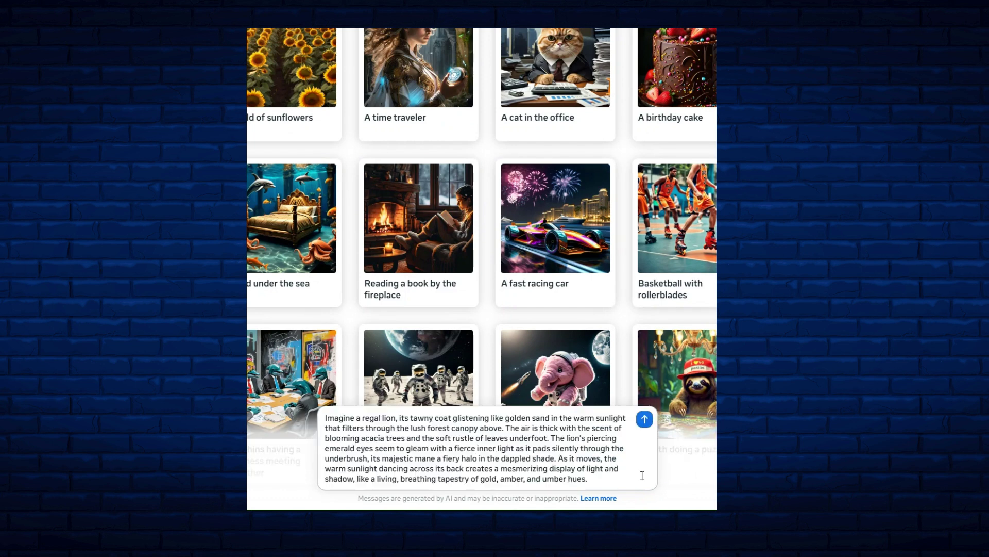
click(644, 417)
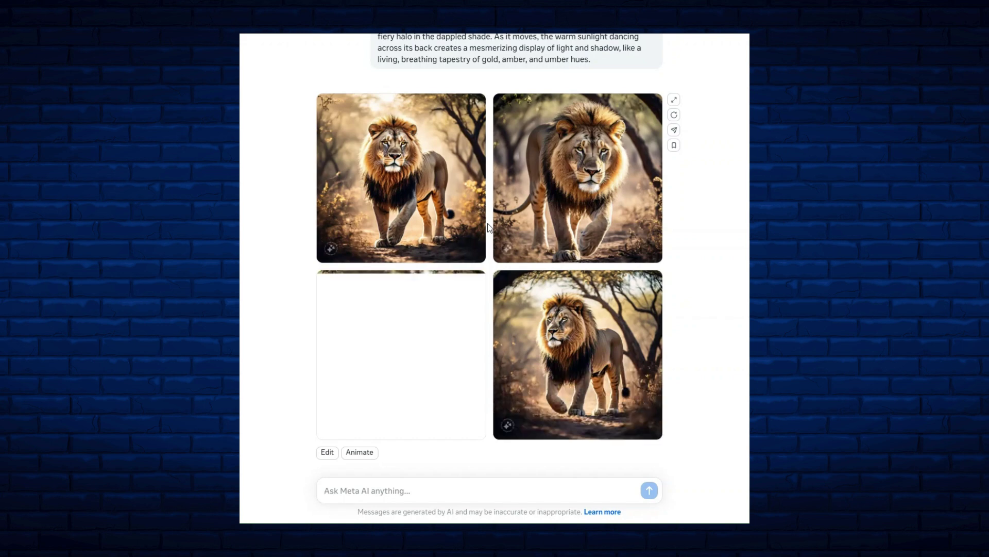
Edit the generated lion images with the instruction "Make the colors are vibrant".
click(329, 452)
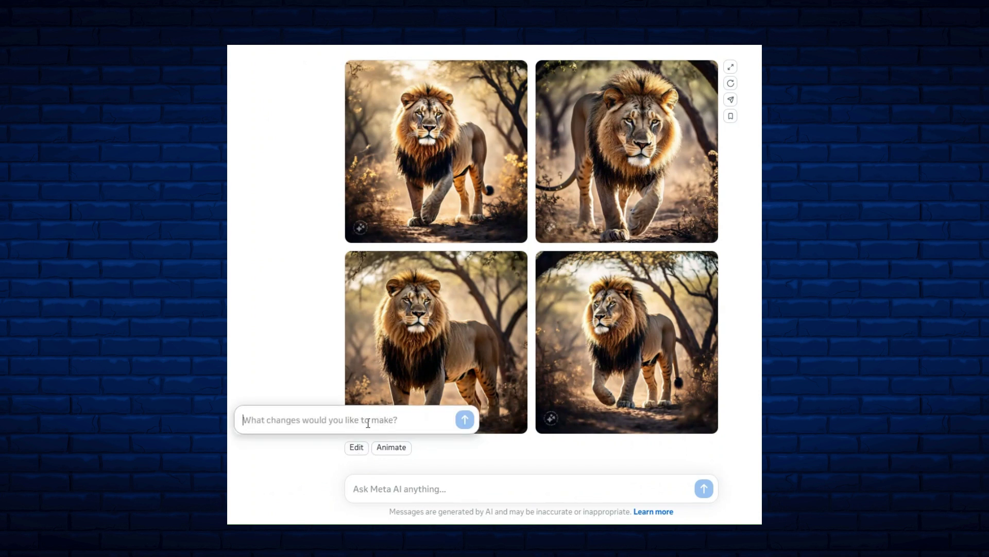
text(Make the colors are vibrant)
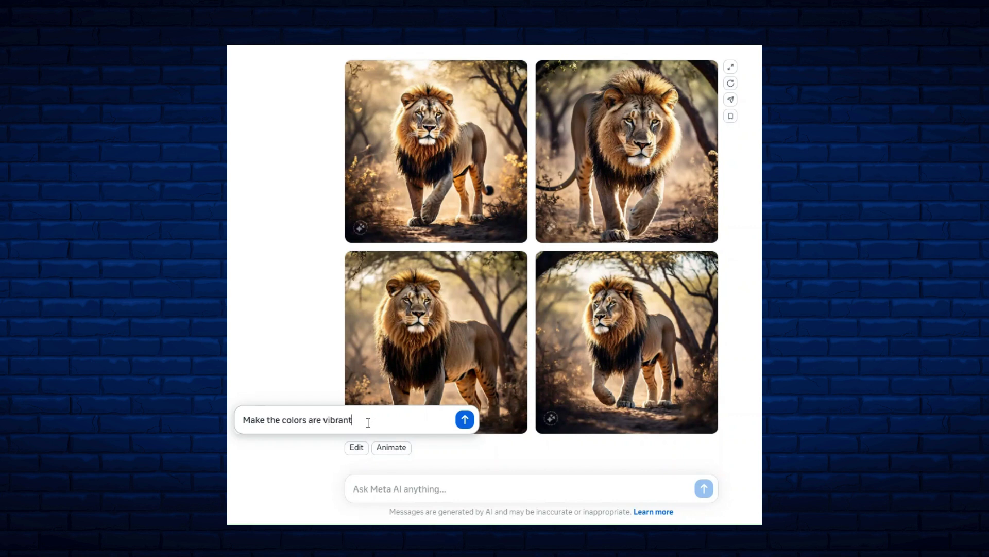
click(465, 419)
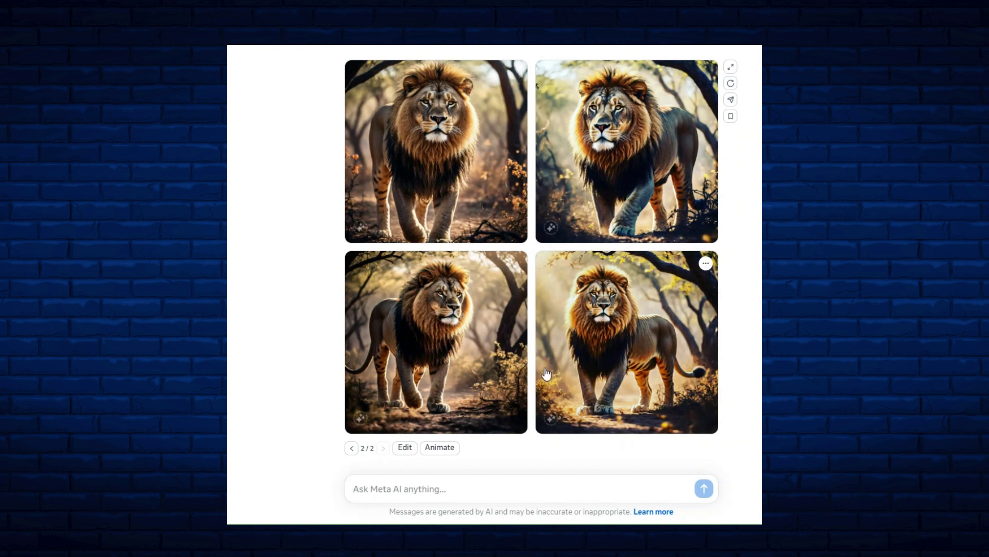
Compare the original lion images with the edited vibrant version.
click(351, 448)
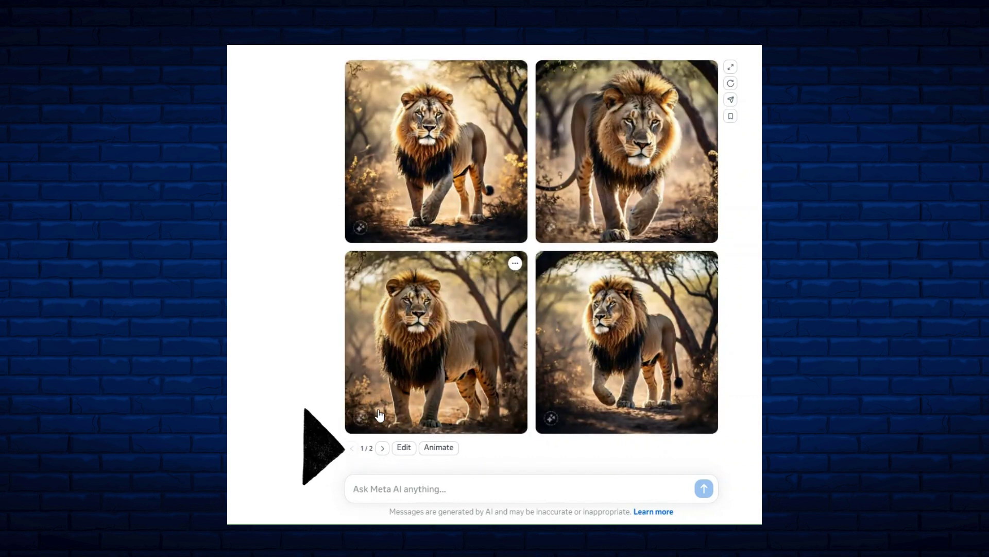
click(383, 448)
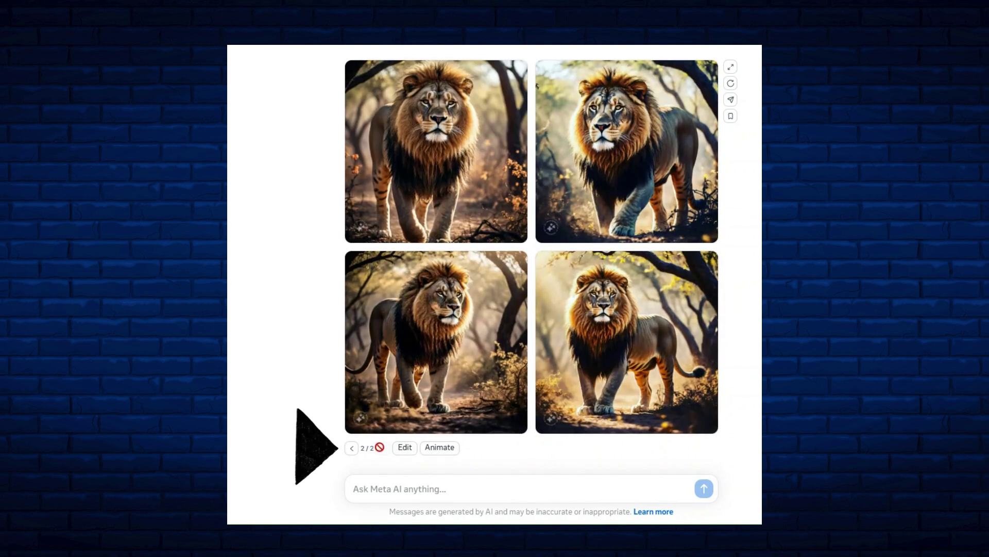
click(353, 449)
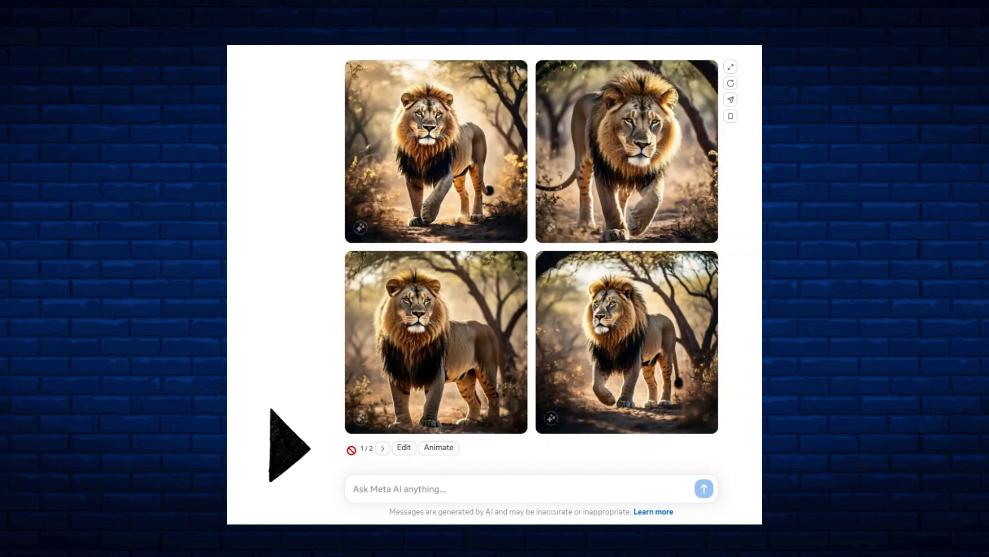
Animate the edited, more vibrant set of lion images.
click(383, 447)
click(439, 447)
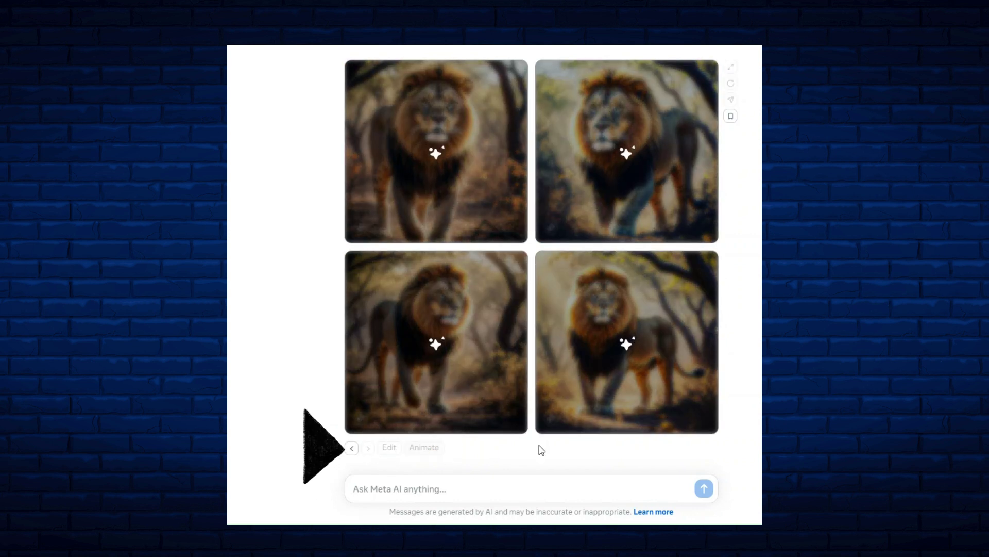